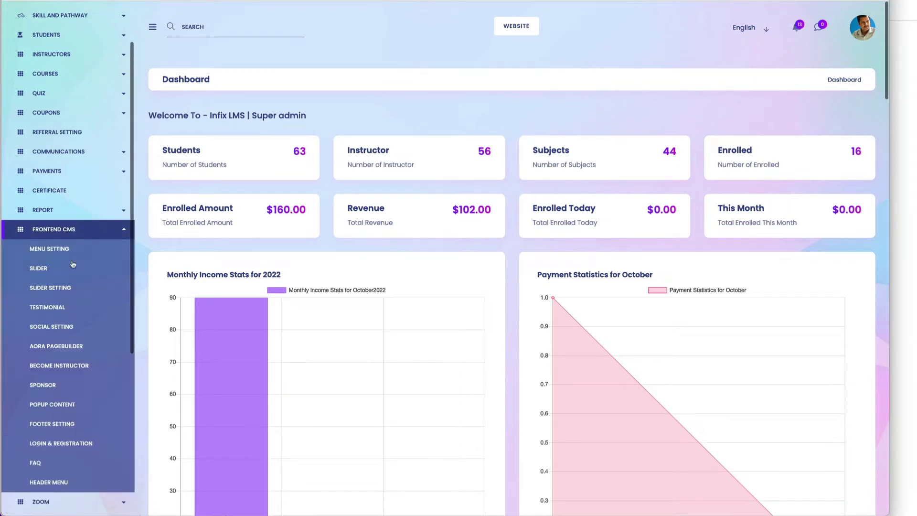
Open the Aora PageBuilder pages list under Frontend CMS in the sidebar.
scroll(87, 339, down, 2)
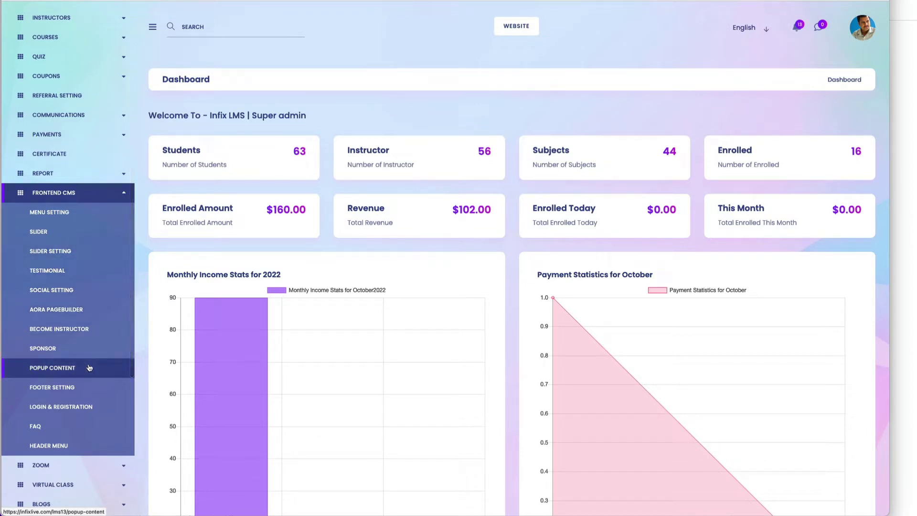
click(58, 311)
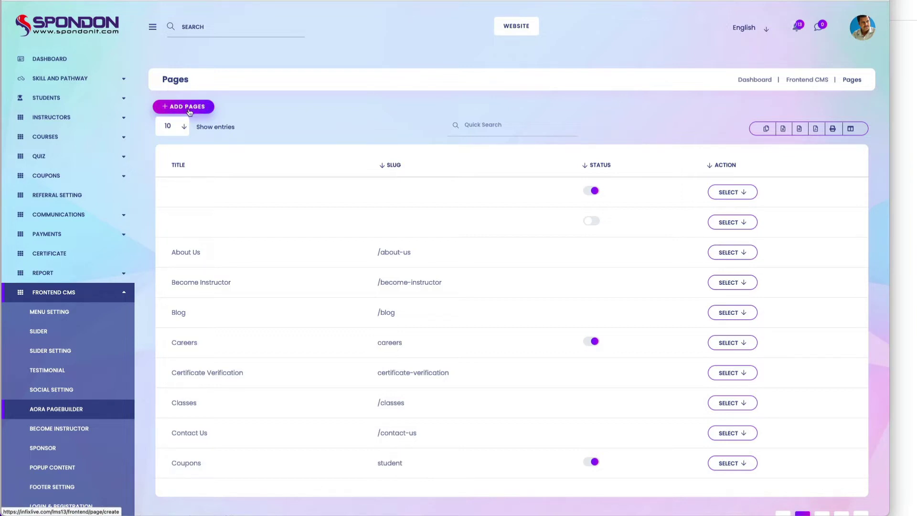
Add a new page titled 'Home3' and save it.
click(189, 111)
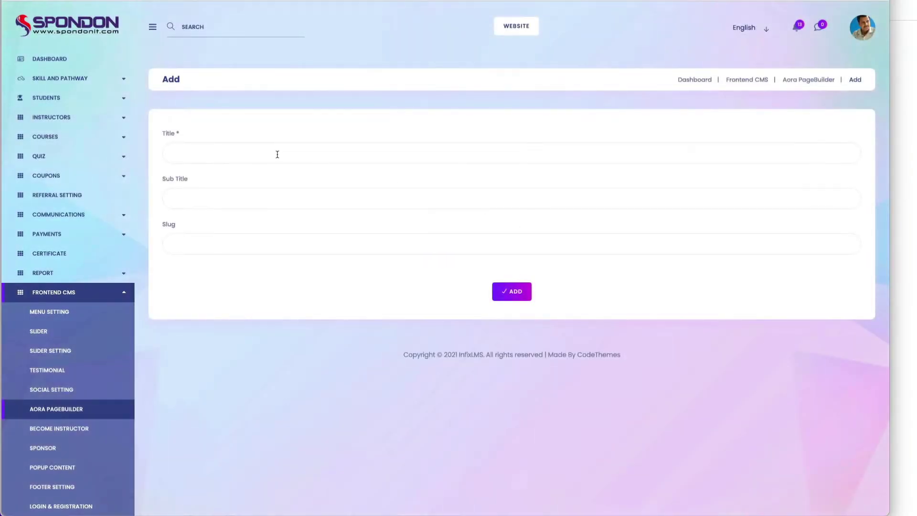
click(304, 159)
text(Home)
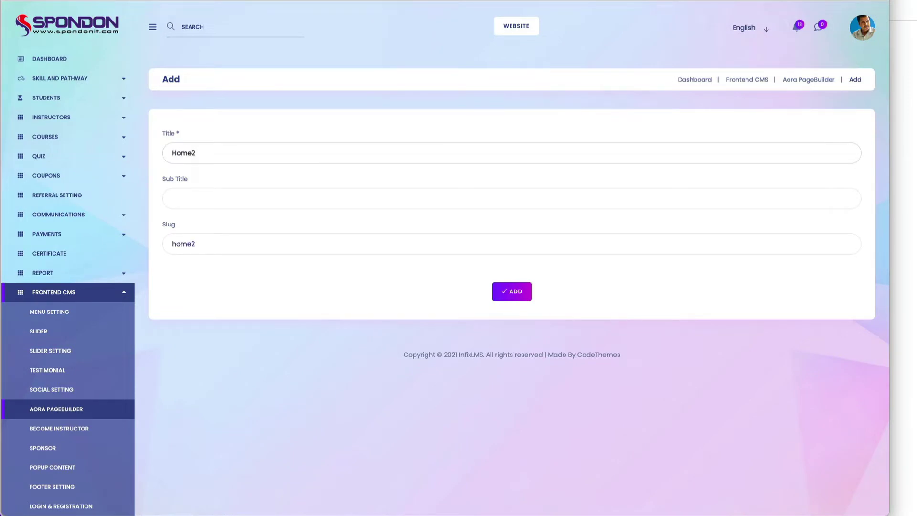
text(3)
click(511, 291)
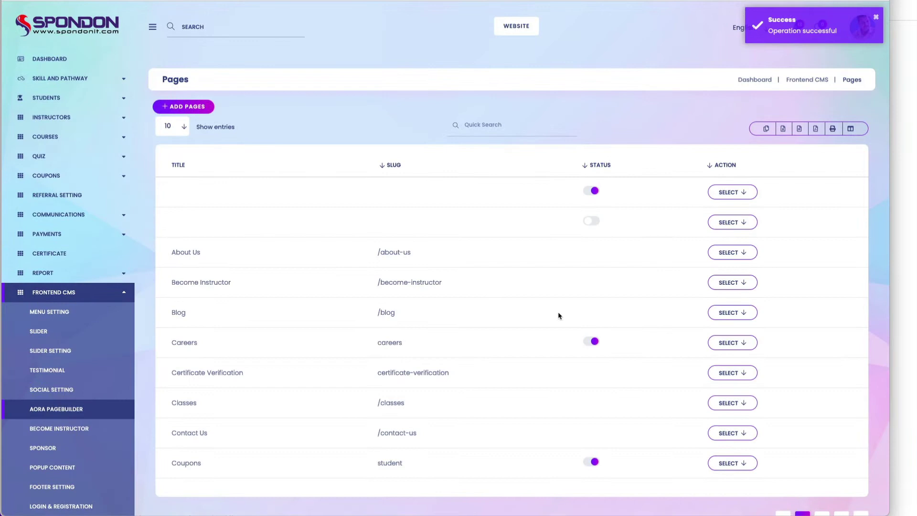
Open the Home3 page from page 2 of the Pages table in the Design editor.
scroll(819, 509, down, 1)
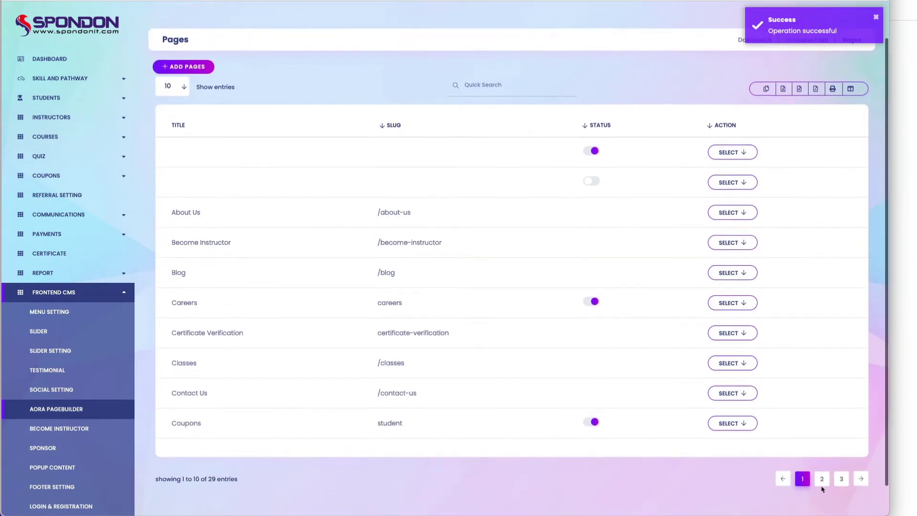
click(821, 480)
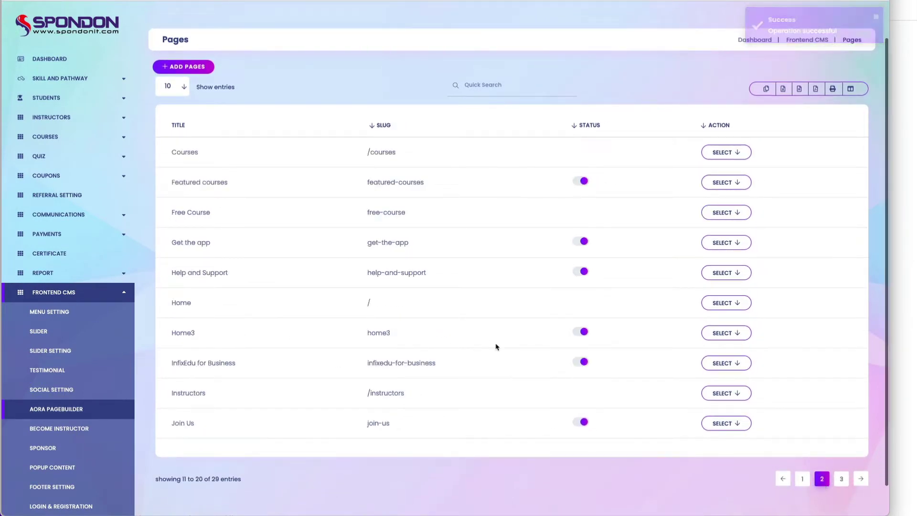
click(747, 333)
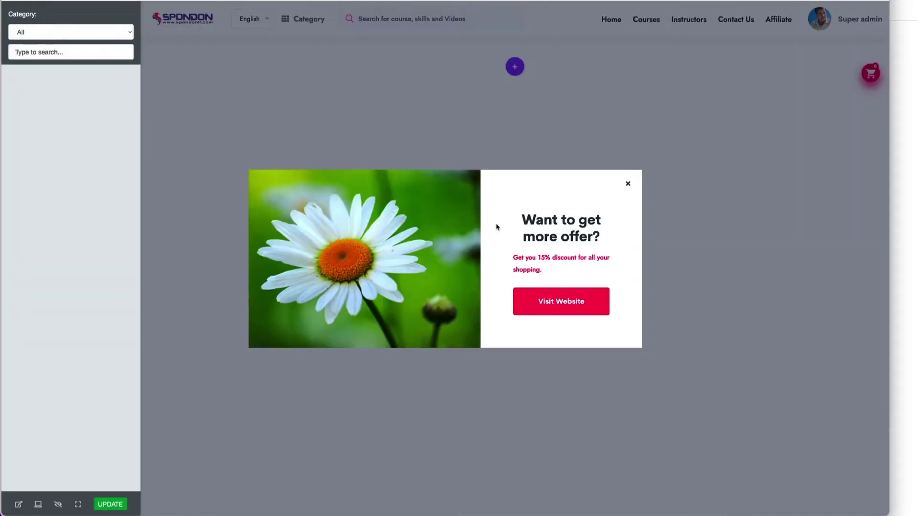
Dismiss the promotional popup over the empty Home3 canvas.
click(628, 183)
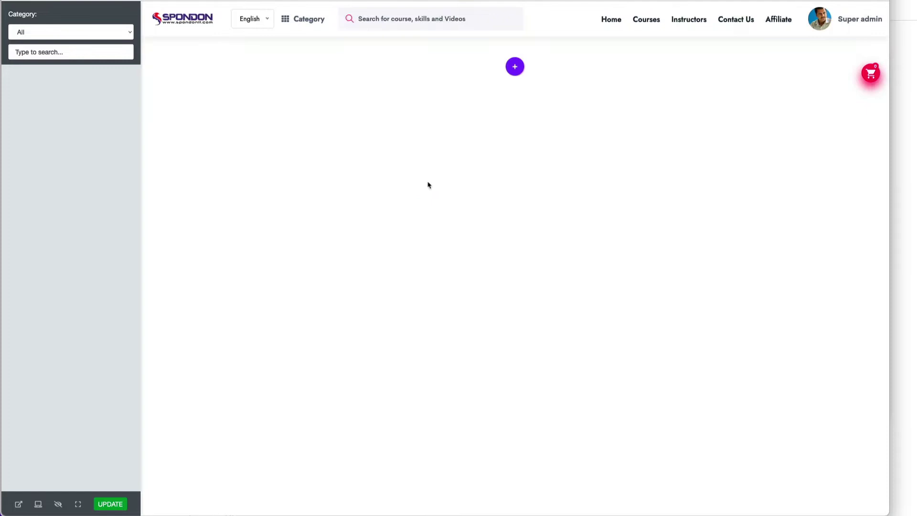
click(45, 32)
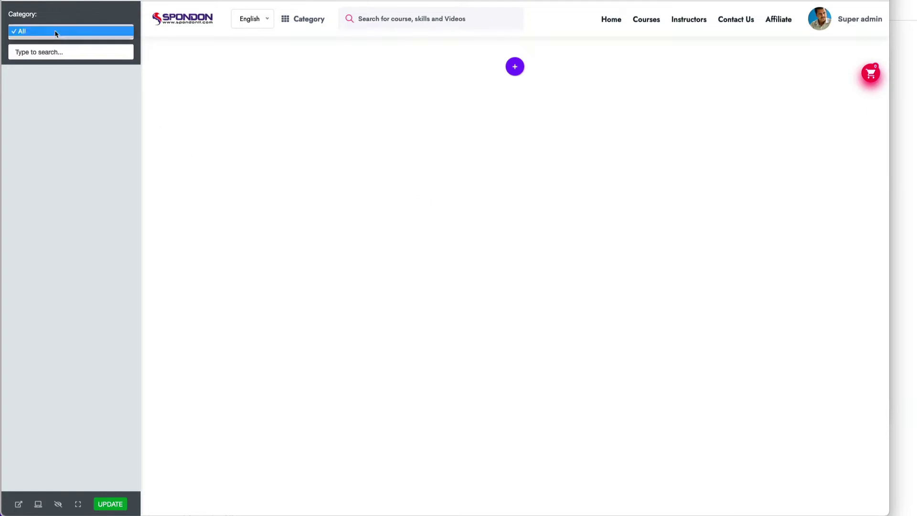
click(65, 22)
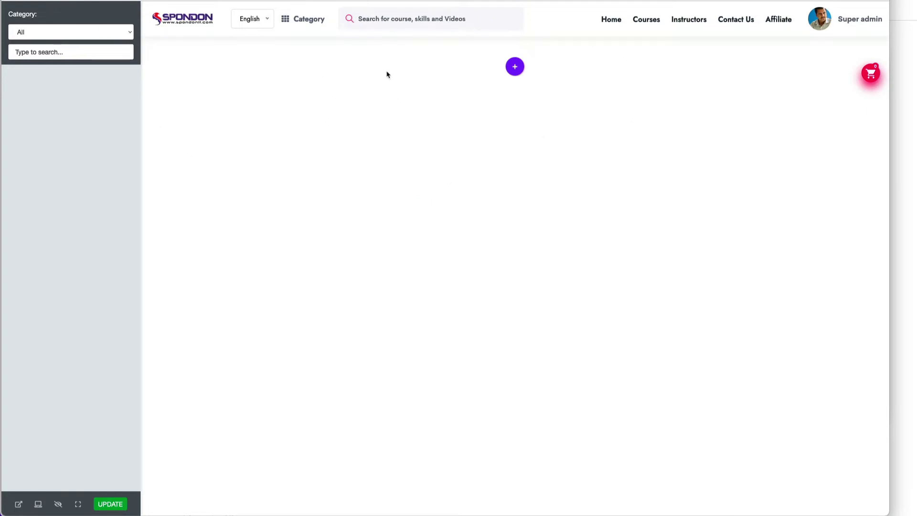
Open the add-content block library and filter it to the Home Page category.
click(515, 67)
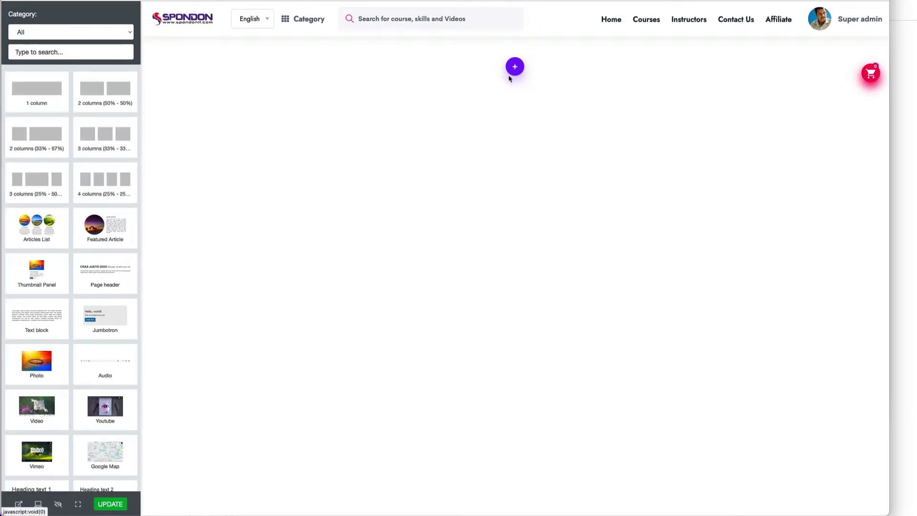
click(77, 32)
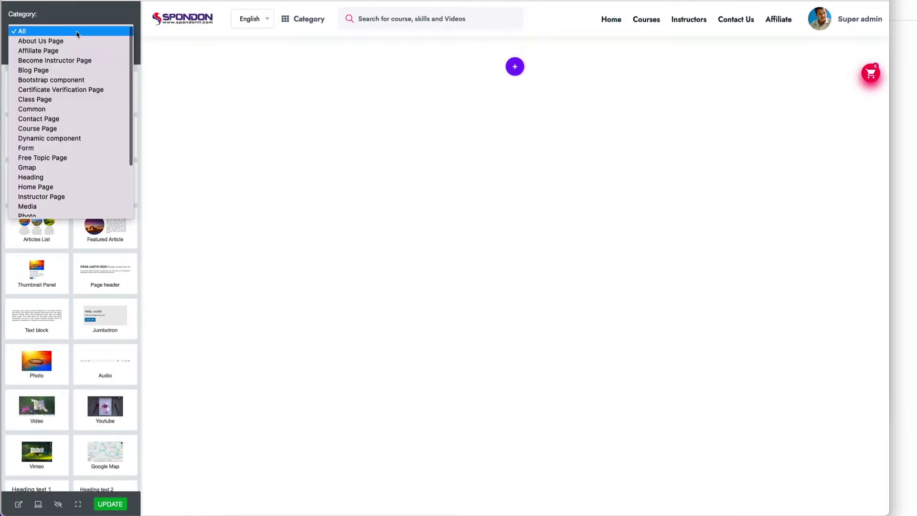
click(77, 32)
click(76, 33)
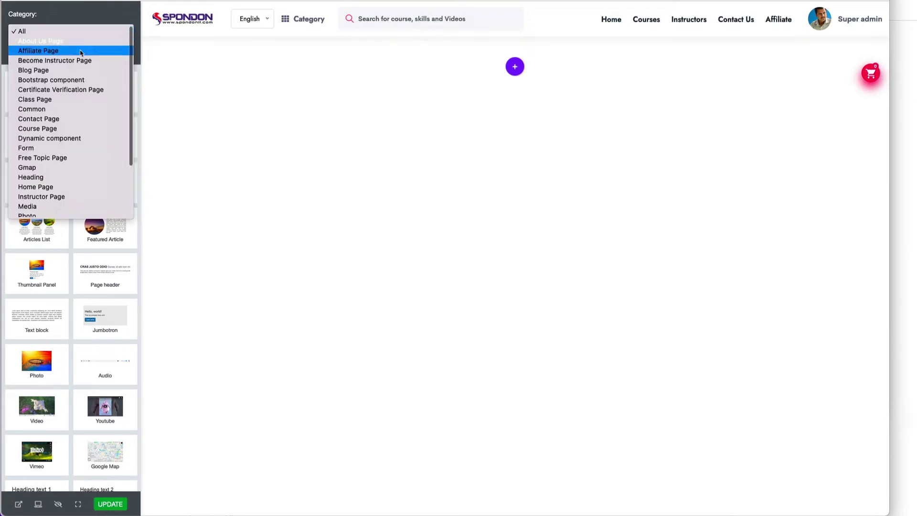
scroll(81, 60, down, 3)
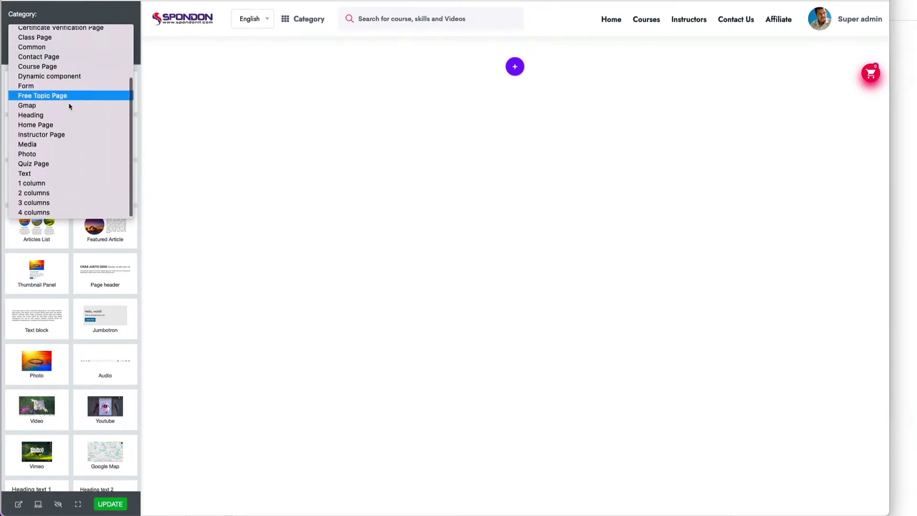
click(62, 125)
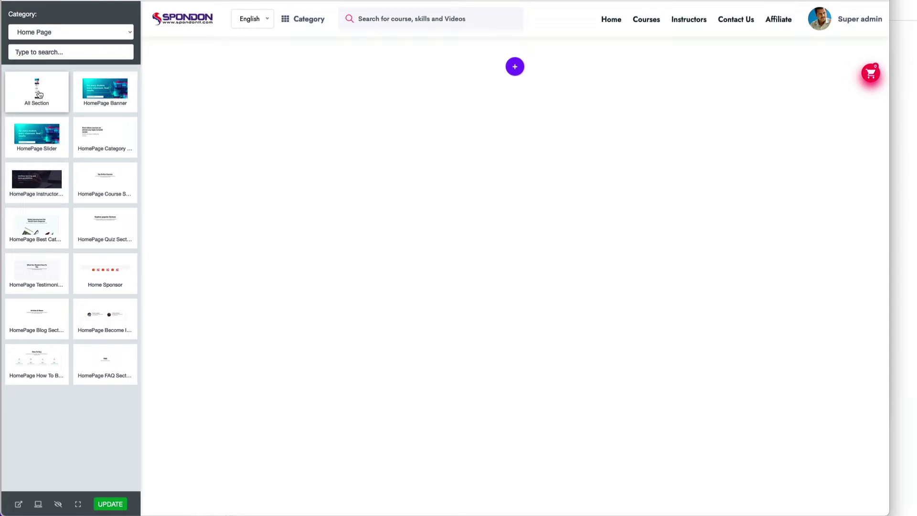
click(35, 94)
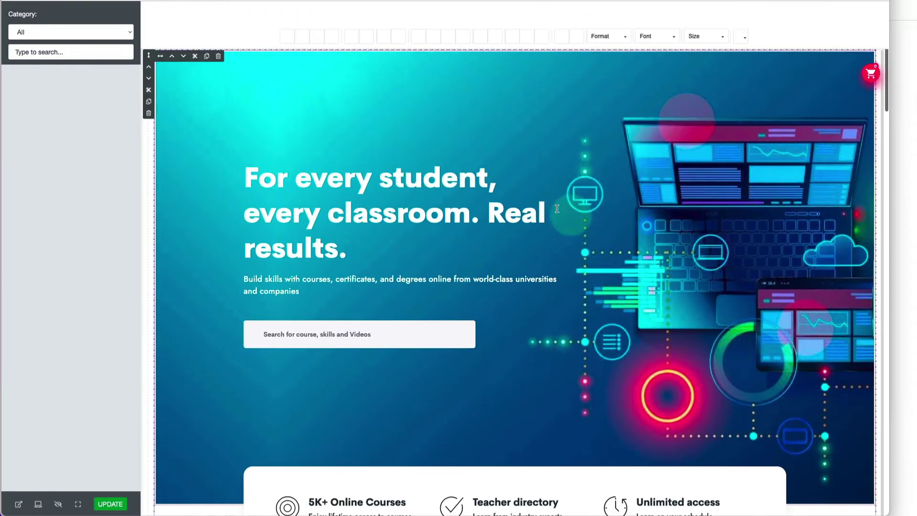
scroll(556, 208, down, 5)
scroll(557, 208, down, 20)
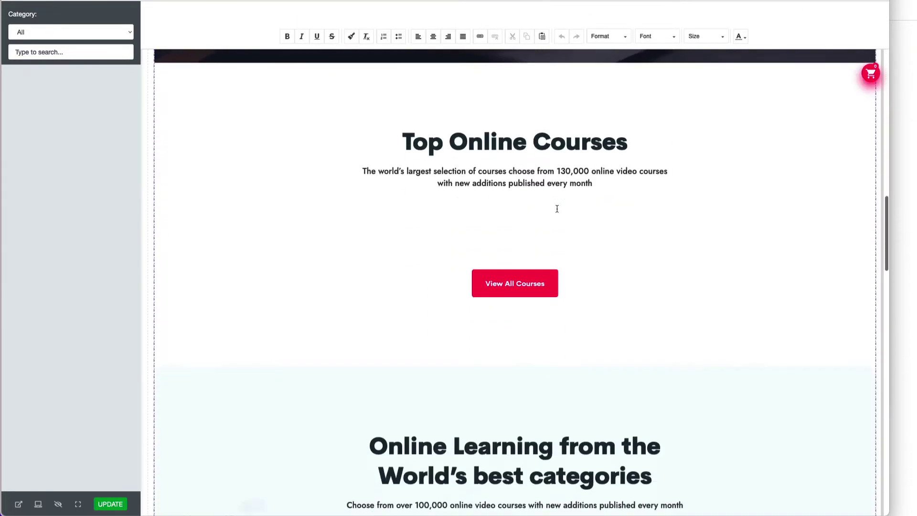
scroll(557, 208, down, 20)
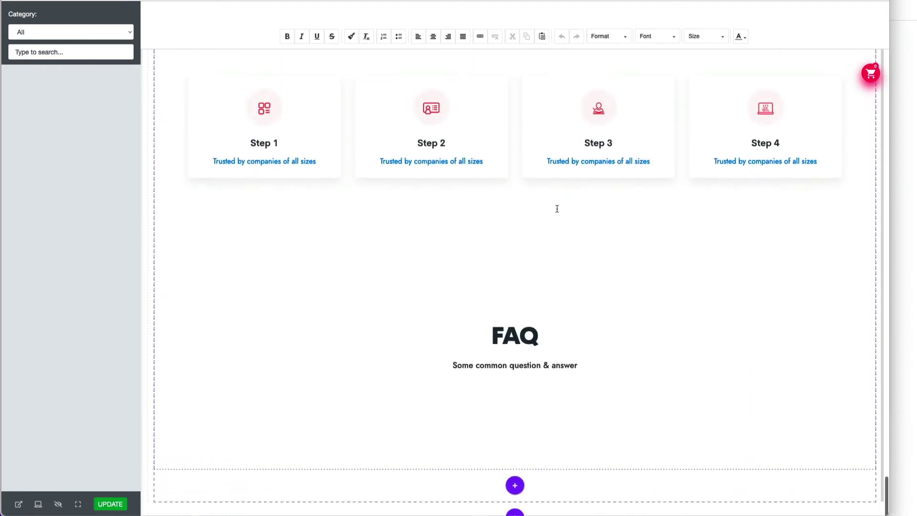
scroll(556, 208, down, 5)
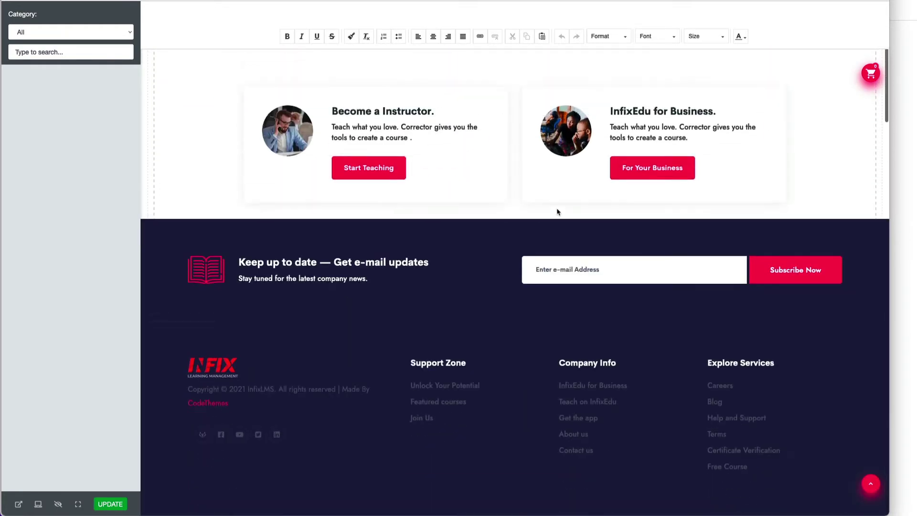
scroll(817, 217, up, 20)
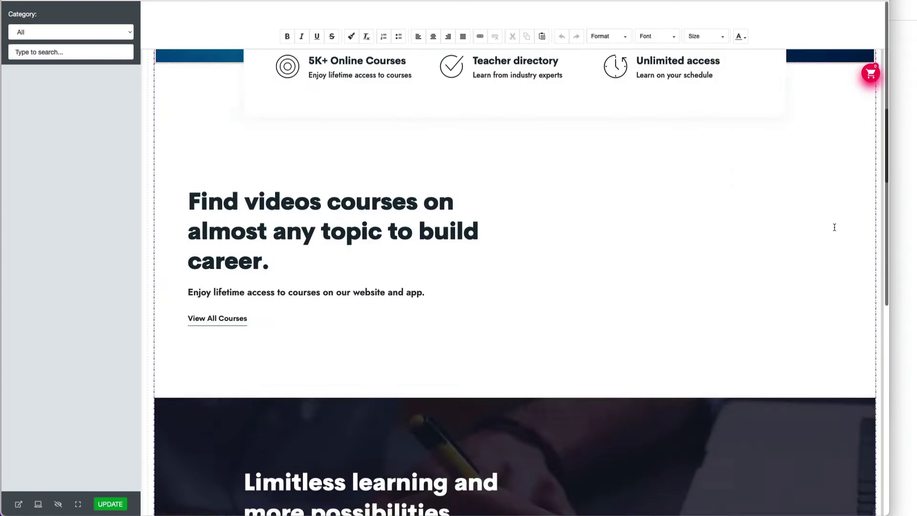
scroll(834, 227, down, 1)
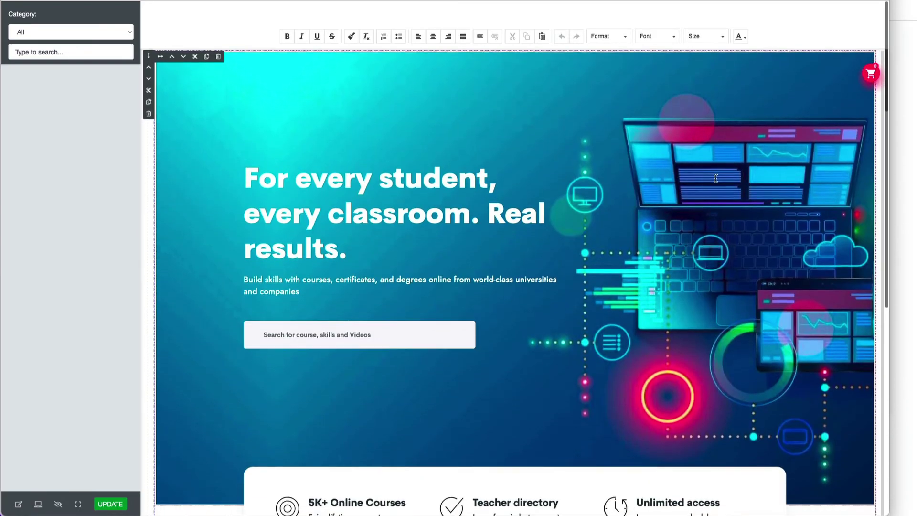
click(149, 114)
click(514, 278)
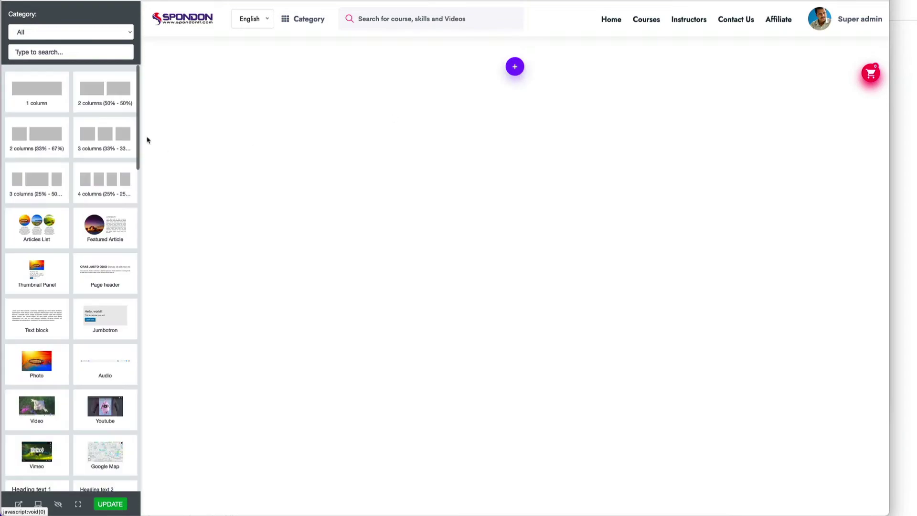
Drag the HomePage Banner section from the Home Page category onto the empty page.
click(57, 32)
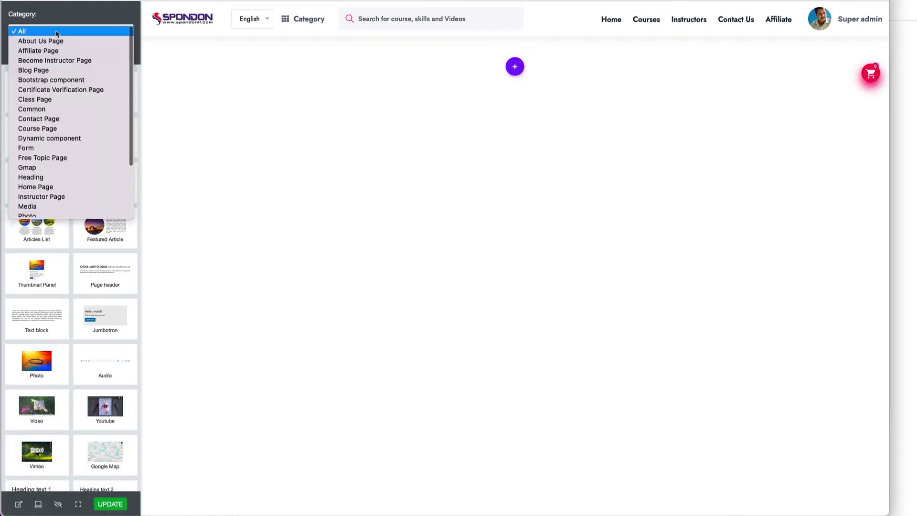
click(76, 187)
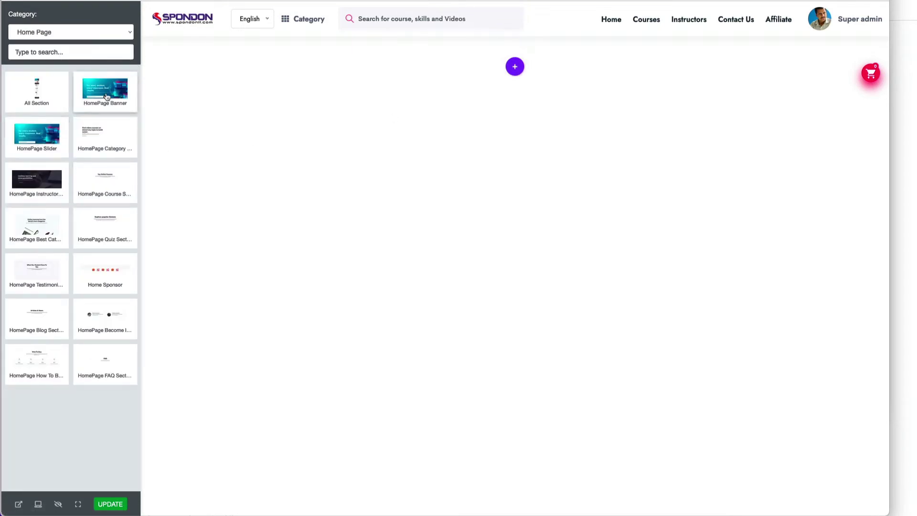
drag(116, 95, 184, 112)
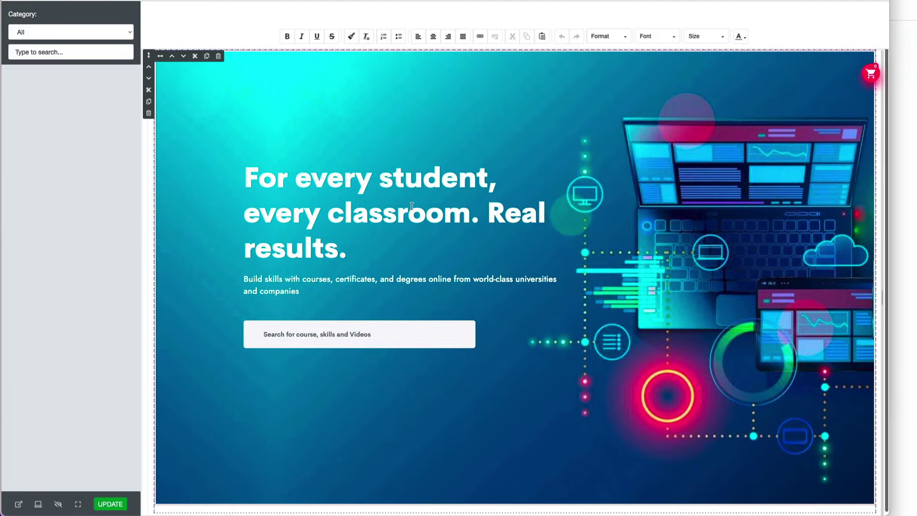
Delete 'For every' from the banner heading and capitalise 'Student'.
click(365, 184)
drag(367, 185, 312, 181)
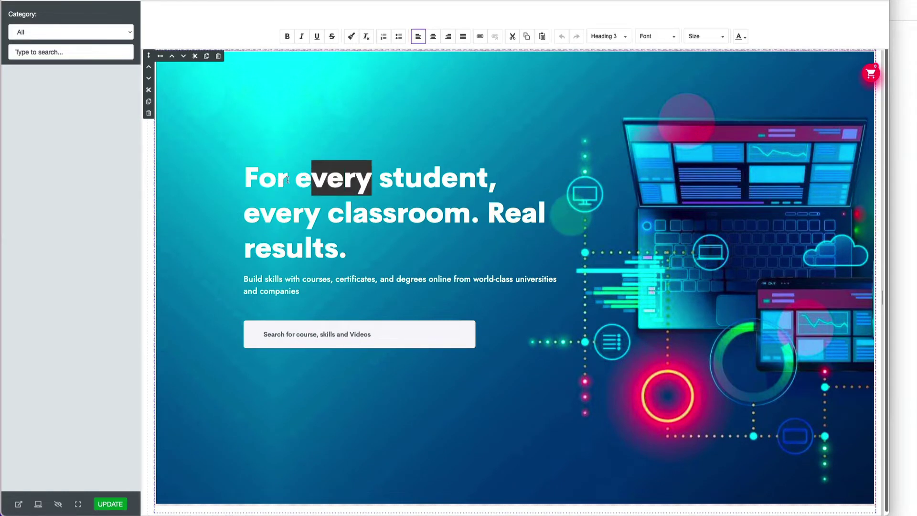
click(297, 179)
drag(371, 179, 230, 169)
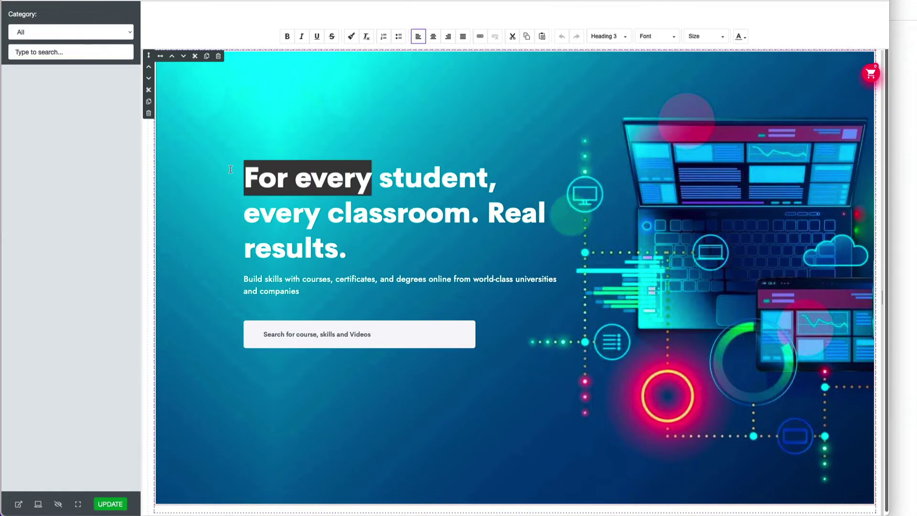
key(Delete)
key(Delete)
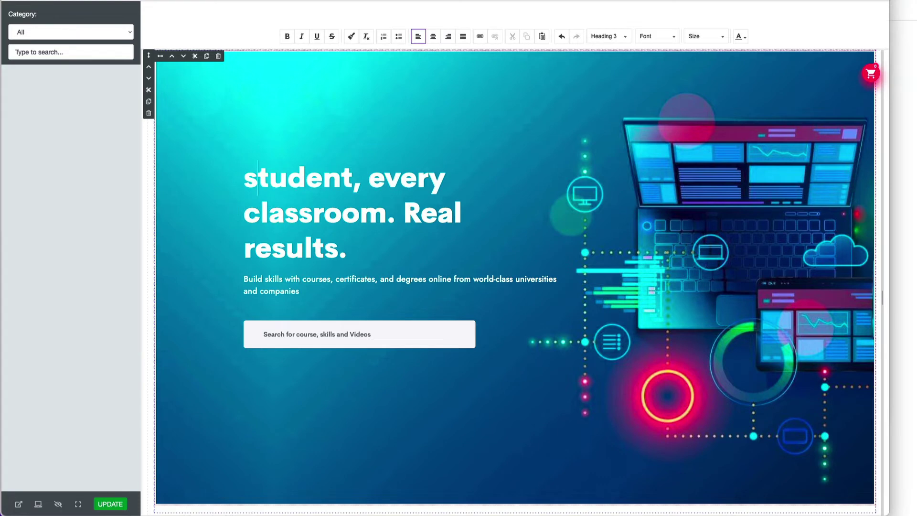
key(Delete)
text(S)
scroll(497, 282, down, 1)
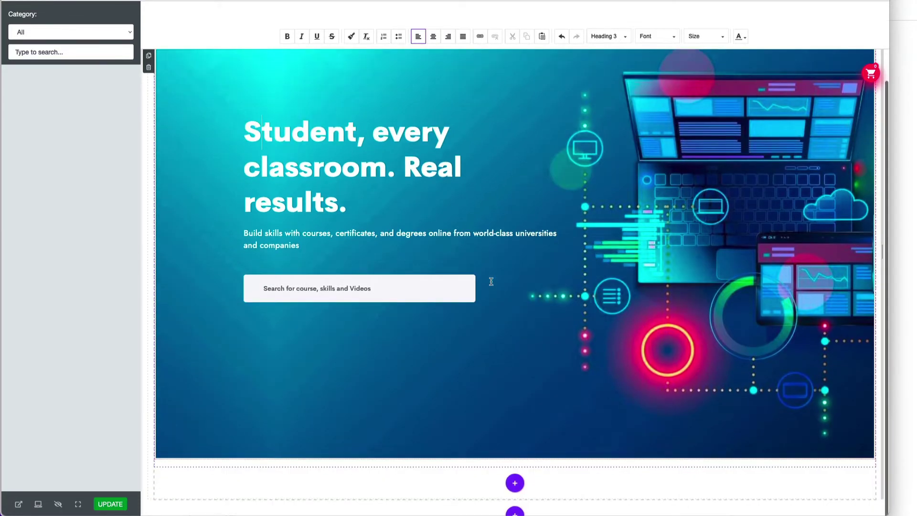
scroll(550, 471, down, 3)
scroll(550, 463, down, 1)
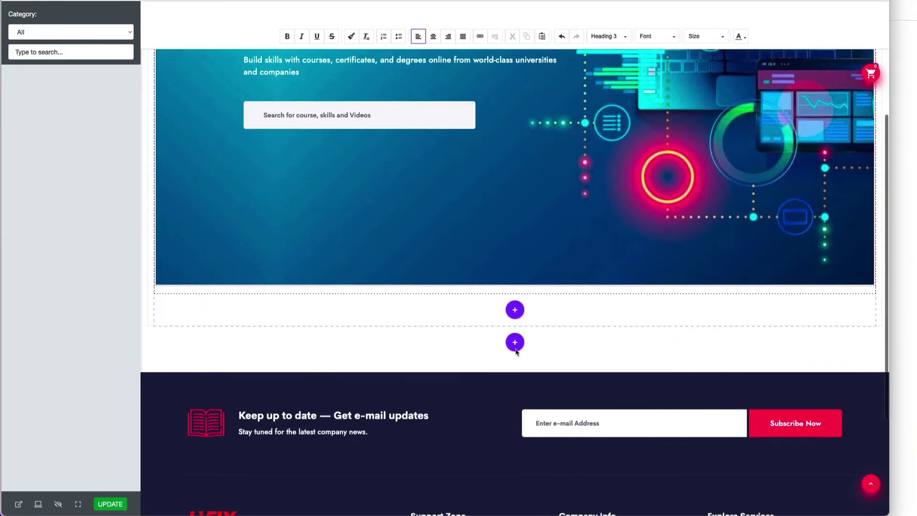
Insert the HomePage Category block from the Home Page category below the banner.
click(513, 344)
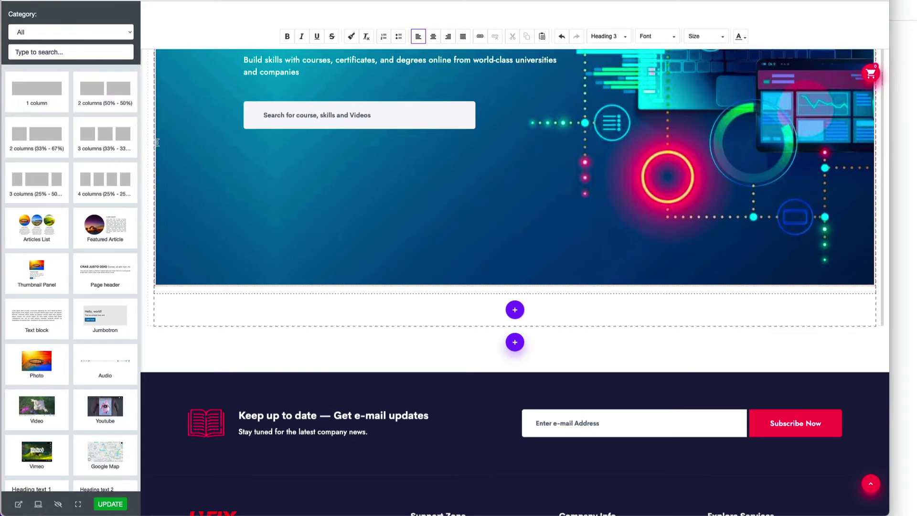
click(71, 34)
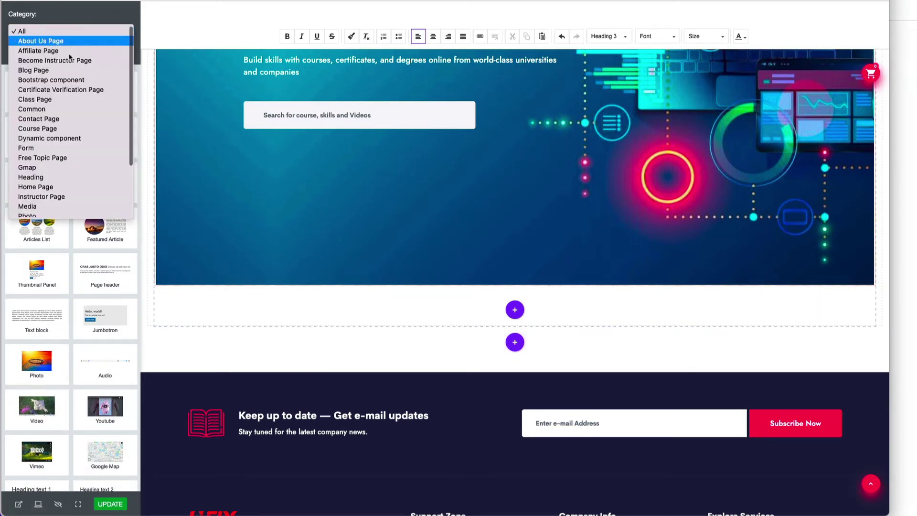
click(65, 188)
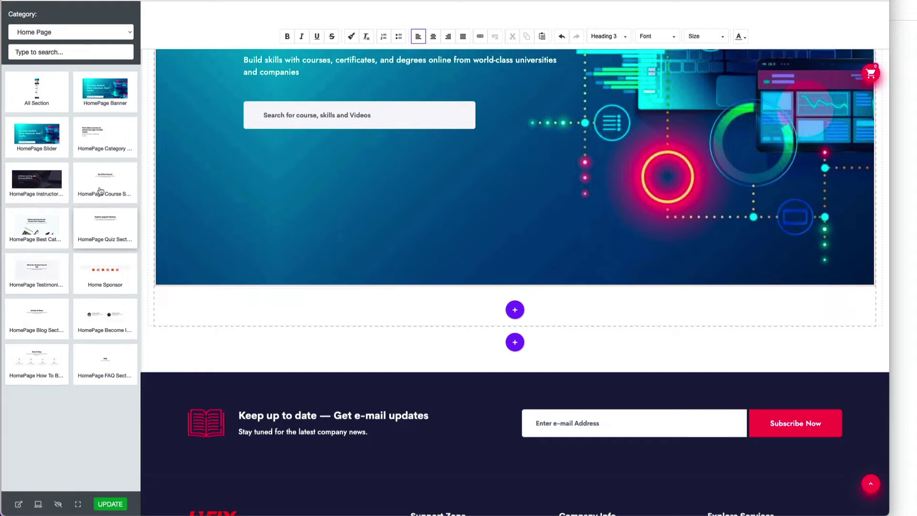
click(102, 140)
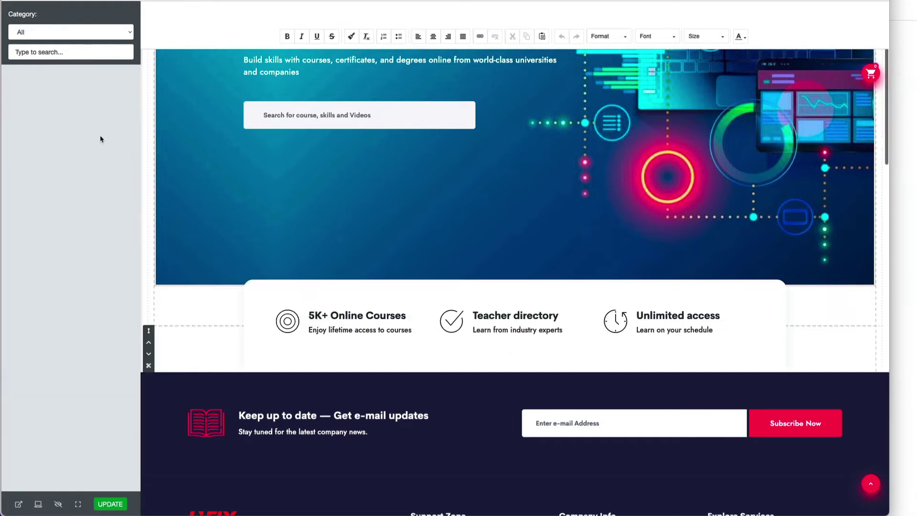
scroll(577, 281, down, 2)
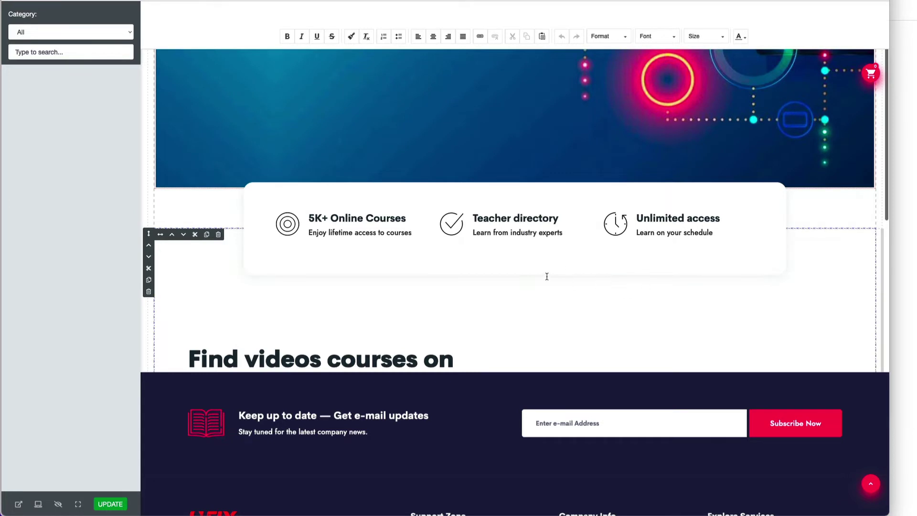
scroll(547, 277, down, 5)
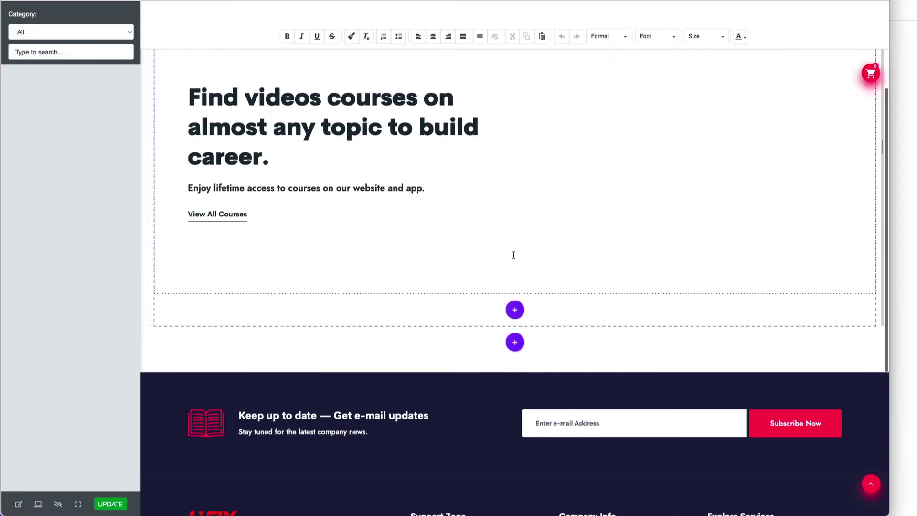
Add another Home Page category block below the course section, above the footer.
click(515, 342)
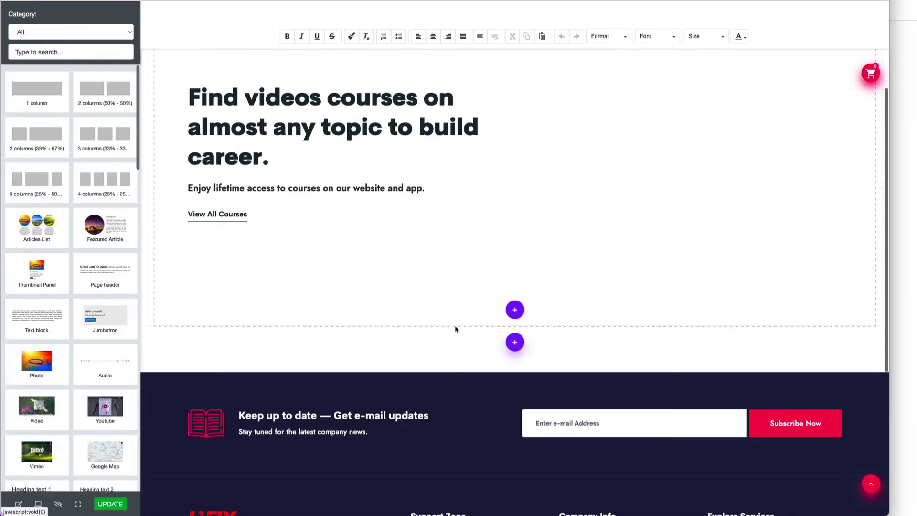
click(73, 32)
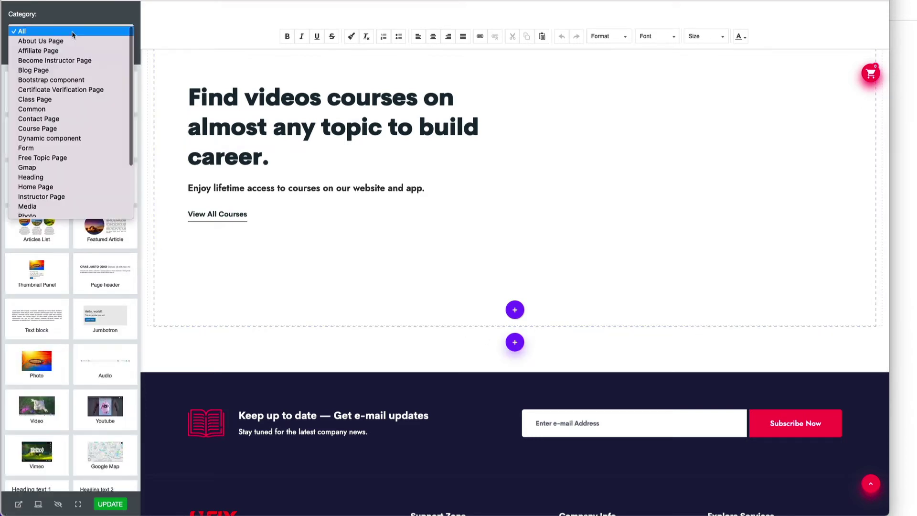
click(77, 188)
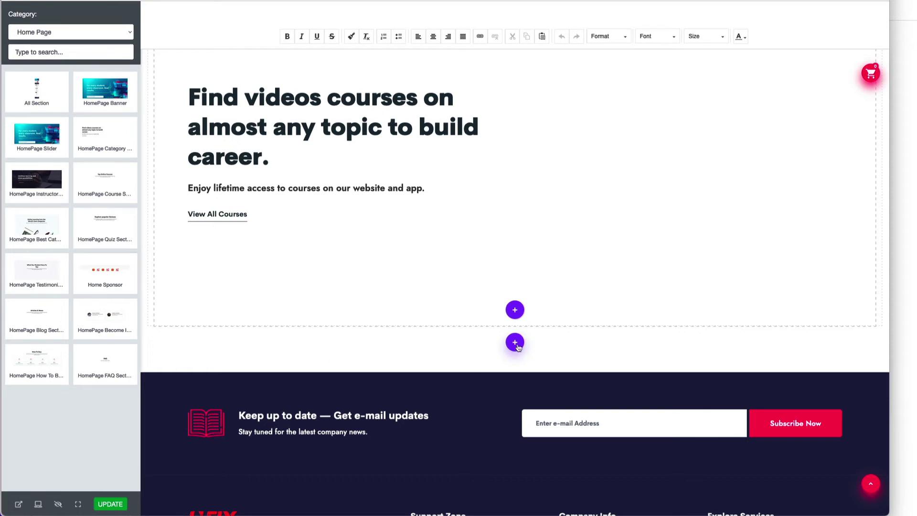
scroll(408, 336, down, 2)
click(92, 276)
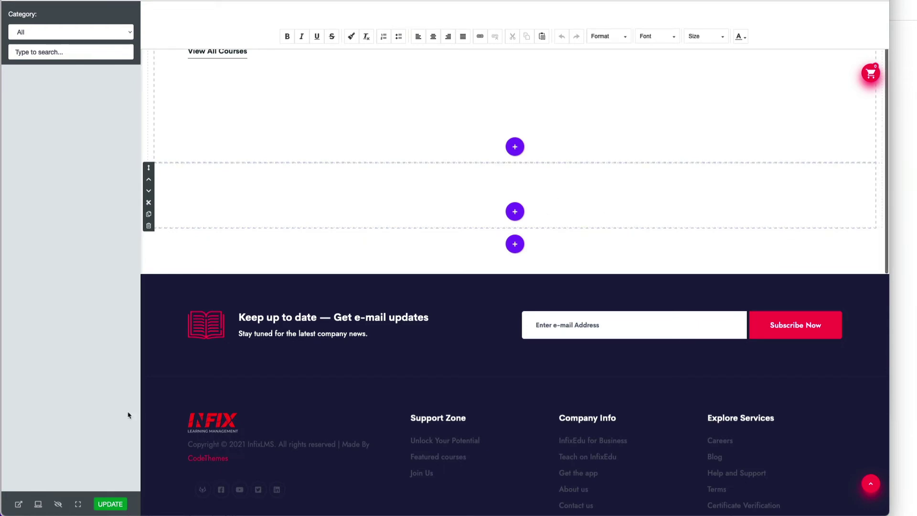
click(58, 507)
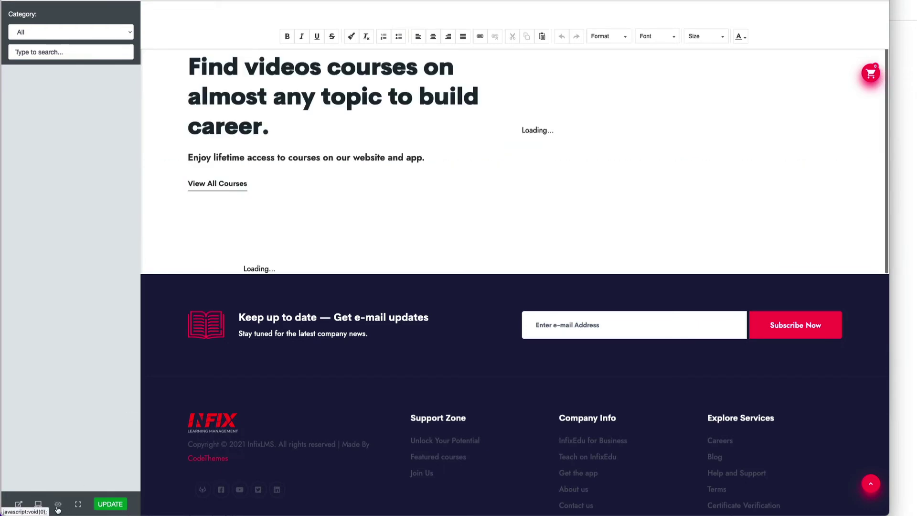
scroll(475, 231, down, 1)
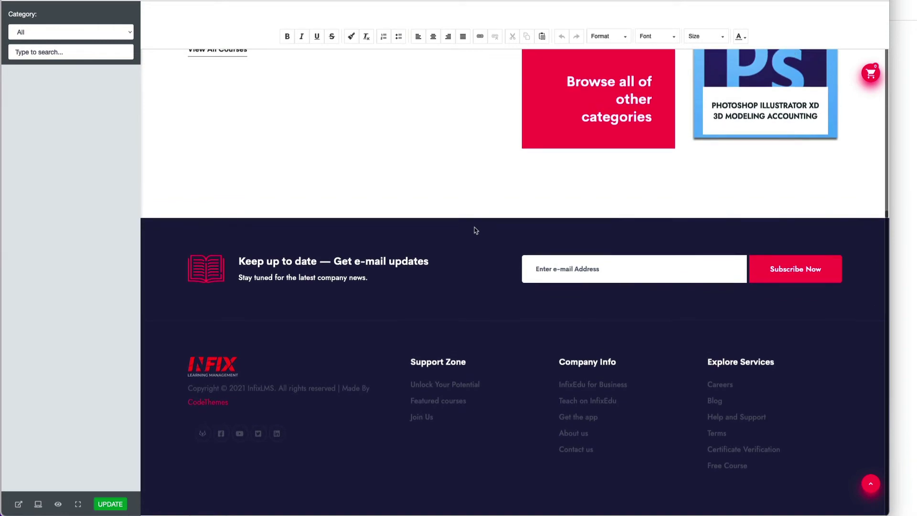
scroll(475, 229, up, 6)
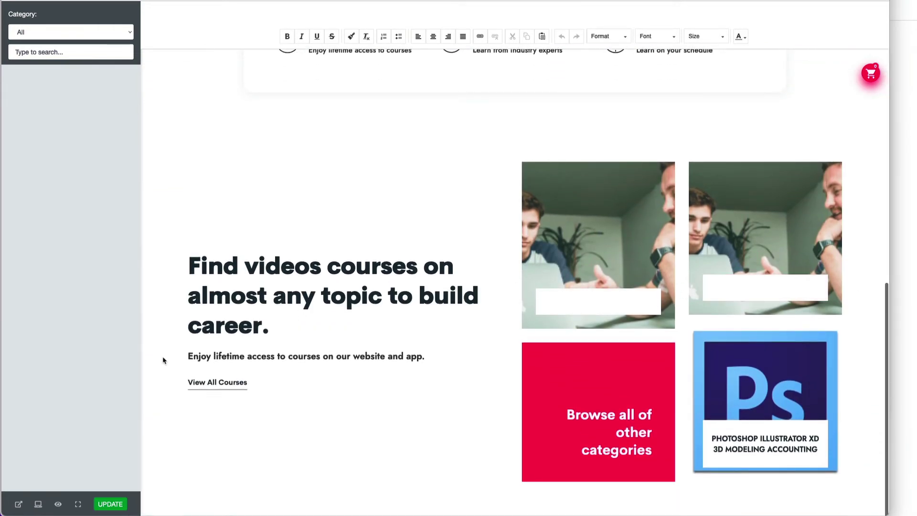
click(58, 504)
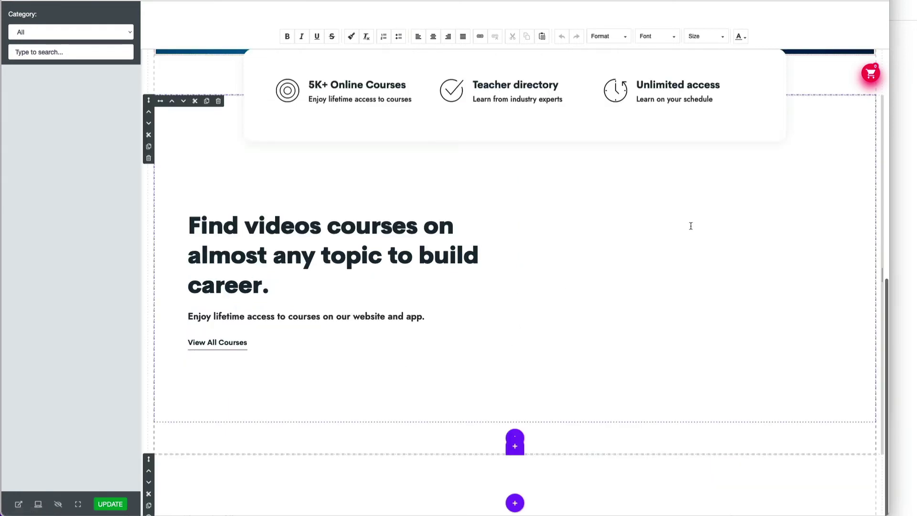
scroll(644, 285, up, 1)
scroll(644, 285, down, 1)
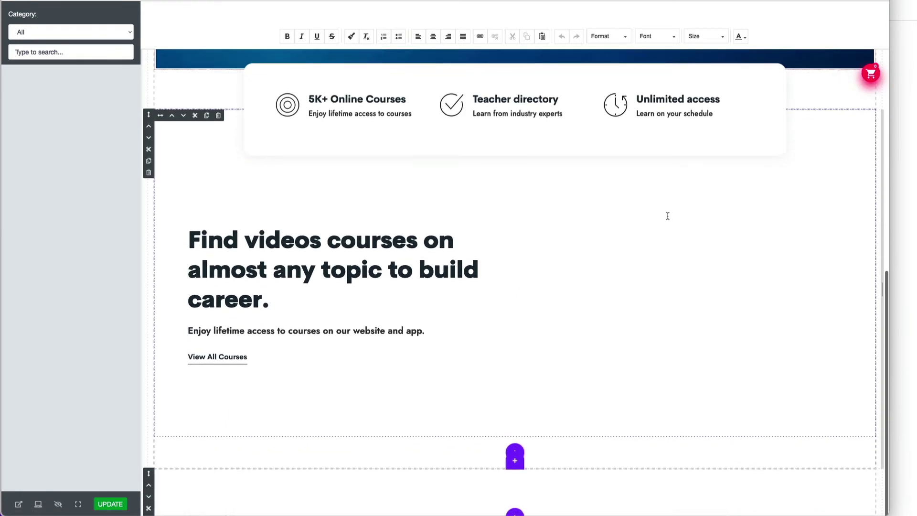
scroll(660, 277, down, 1)
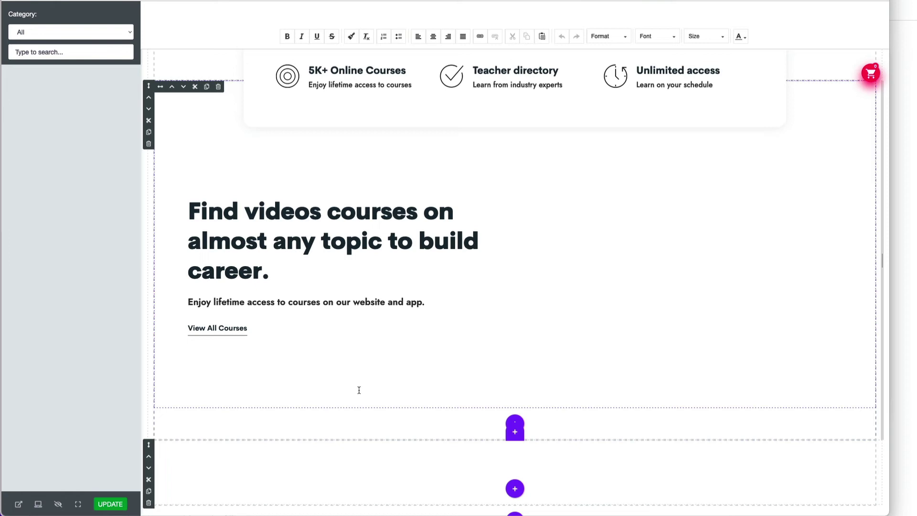
Save the Home3 design with UPDATE and review the Pages list.
click(110, 504)
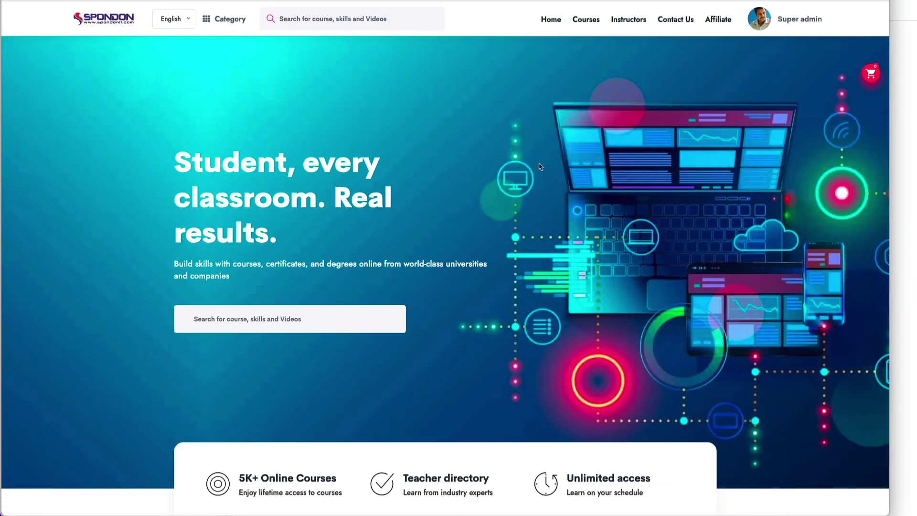
scroll(592, 213, down, 15)
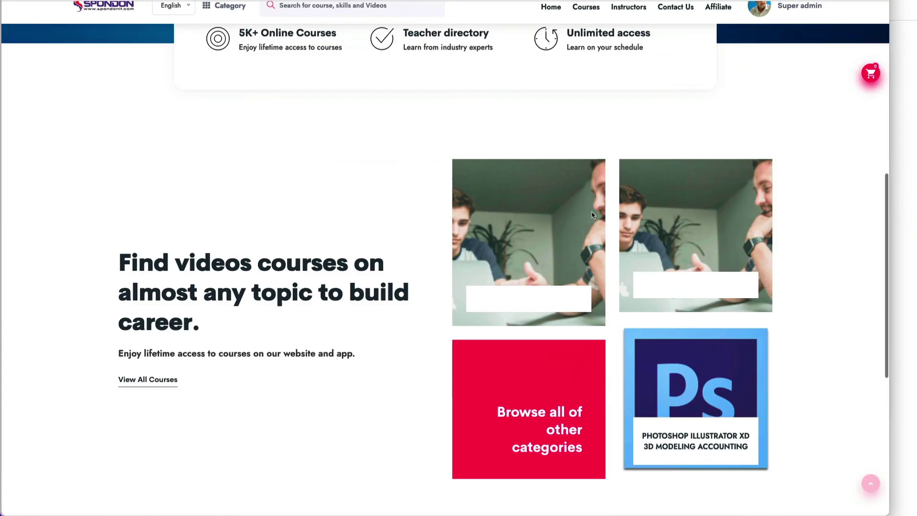
scroll(593, 213, up, 10)
scroll(591, 211, up, 7)
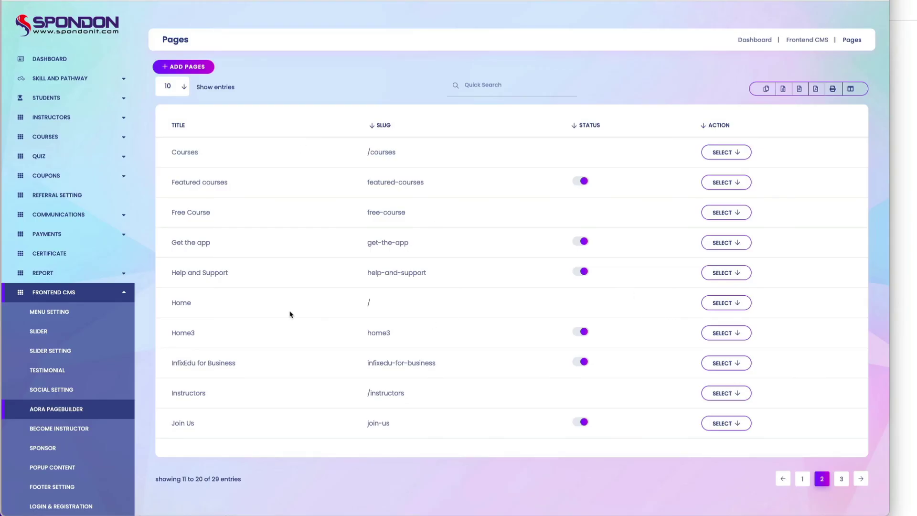
Make Home3 the site's homepage and open the live website in a new tab.
click(726, 332)
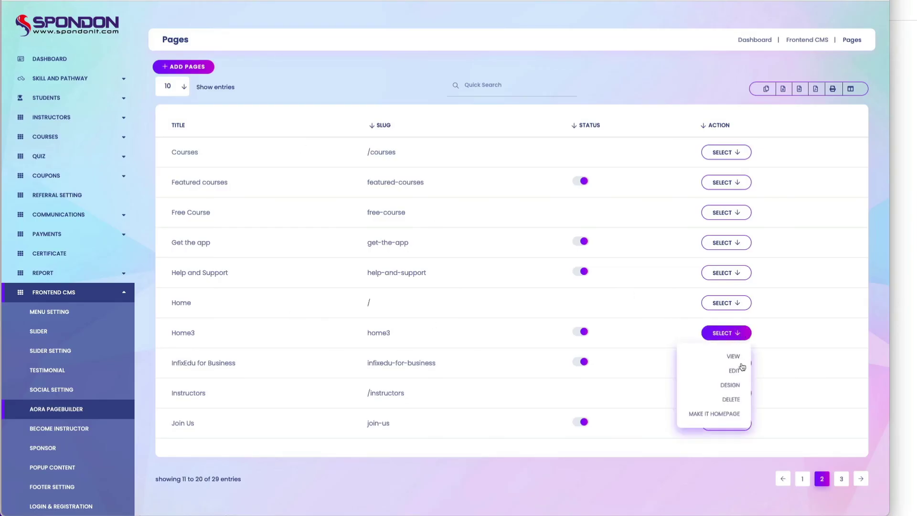
click(713, 414)
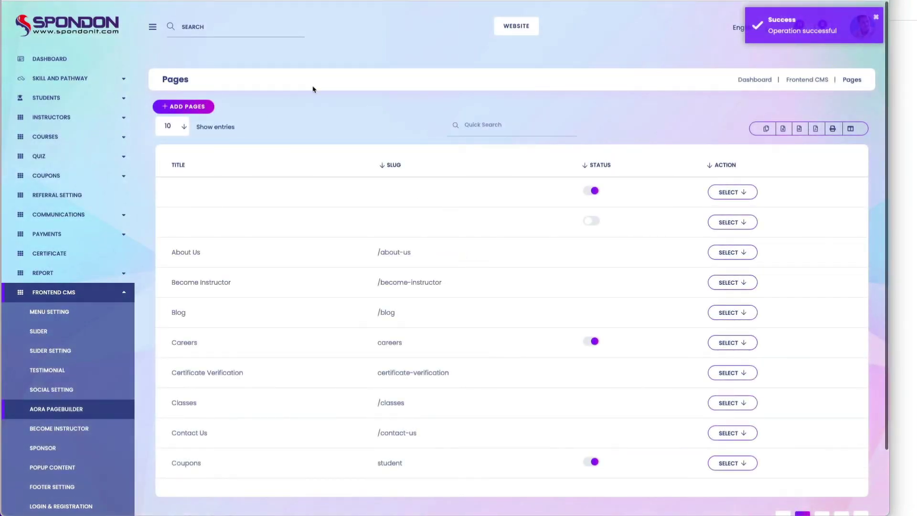
right_click(519, 26)
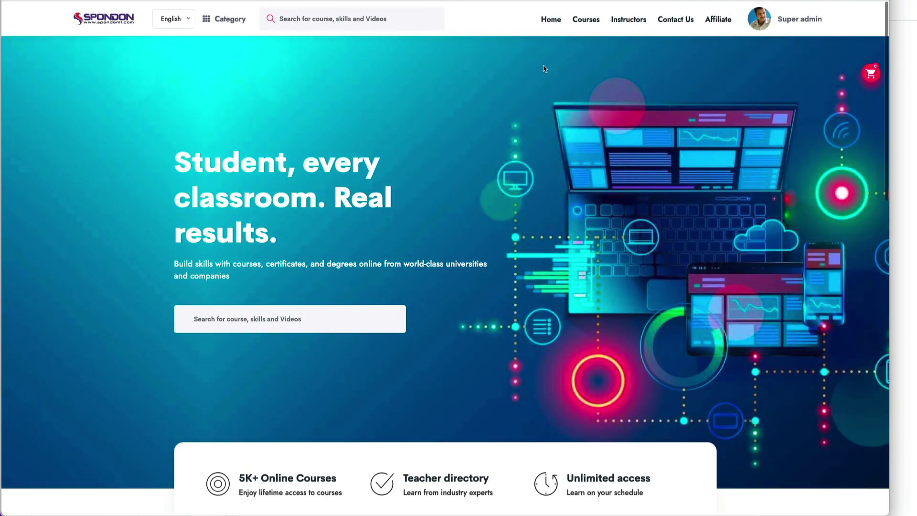
Scroll the live homepage to check the new banner and feature cards.
scroll(584, 164, down, 15)
scroll(583, 164, up, 15)
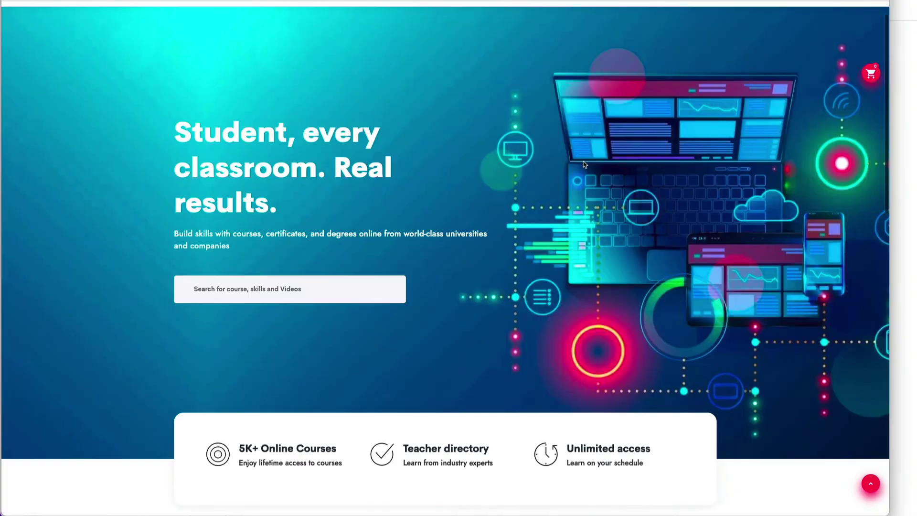